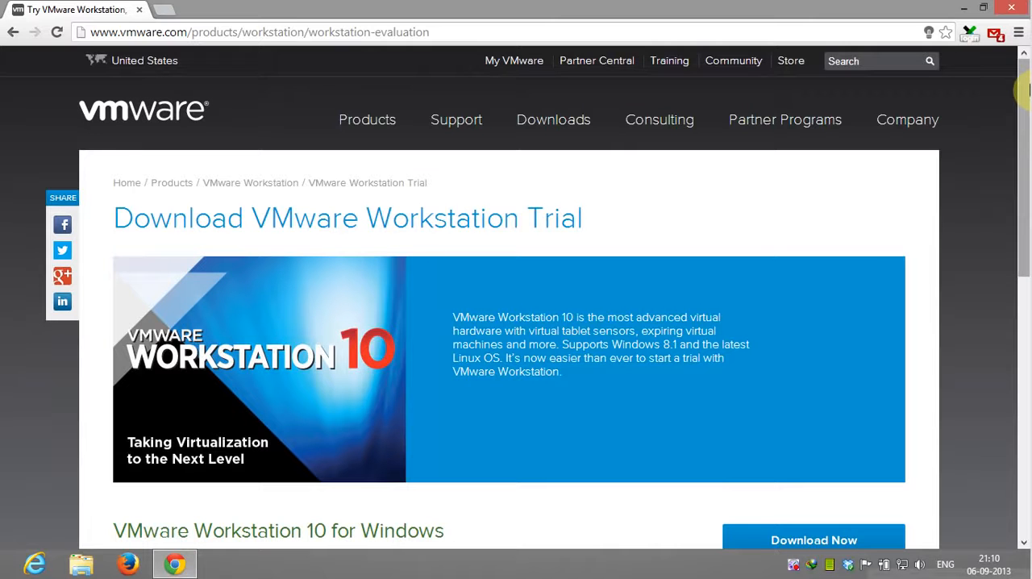
drag(1026, 91, 968, 233)
click(862, 250)
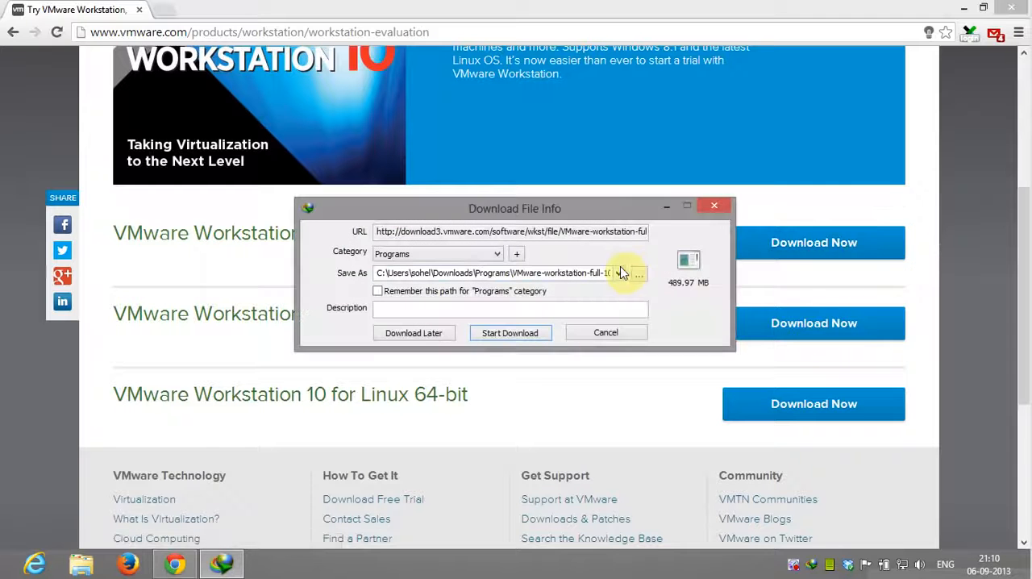
click(605, 334)
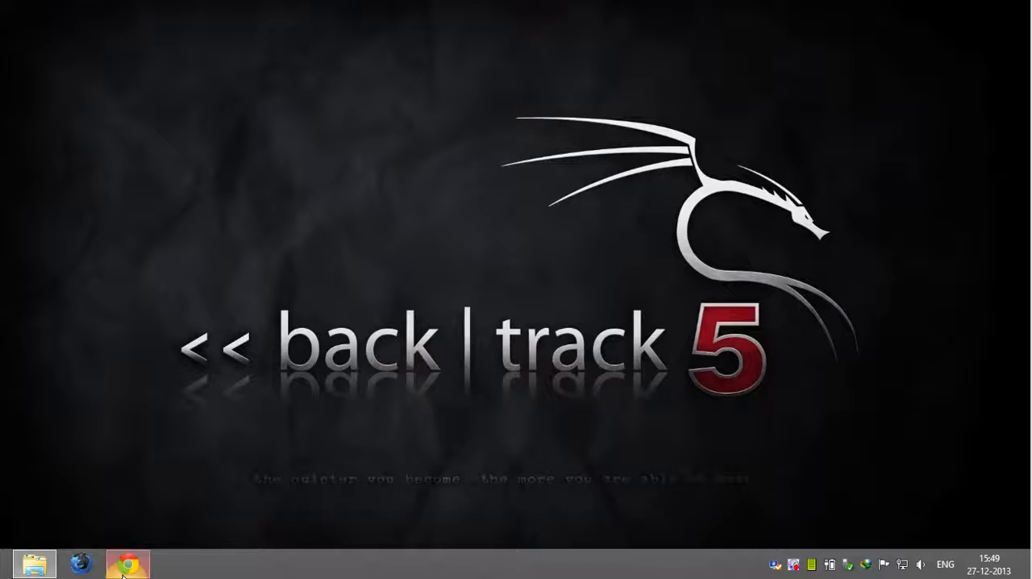
Step: Continue to the BackTrack download options without registering and select the BackTrack 5 R3 release
click(123, 572)
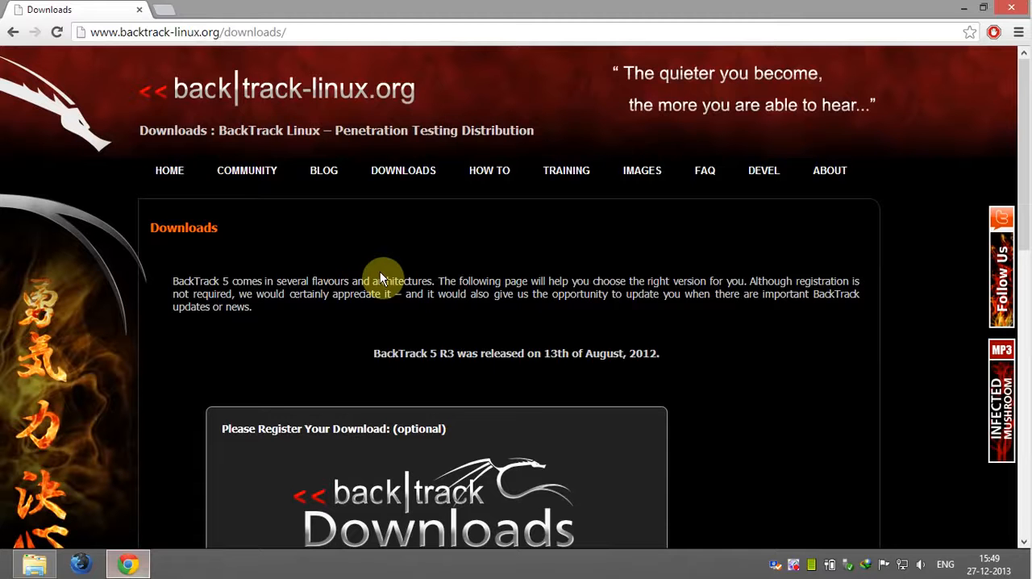
scroll(414, 231, down, 4)
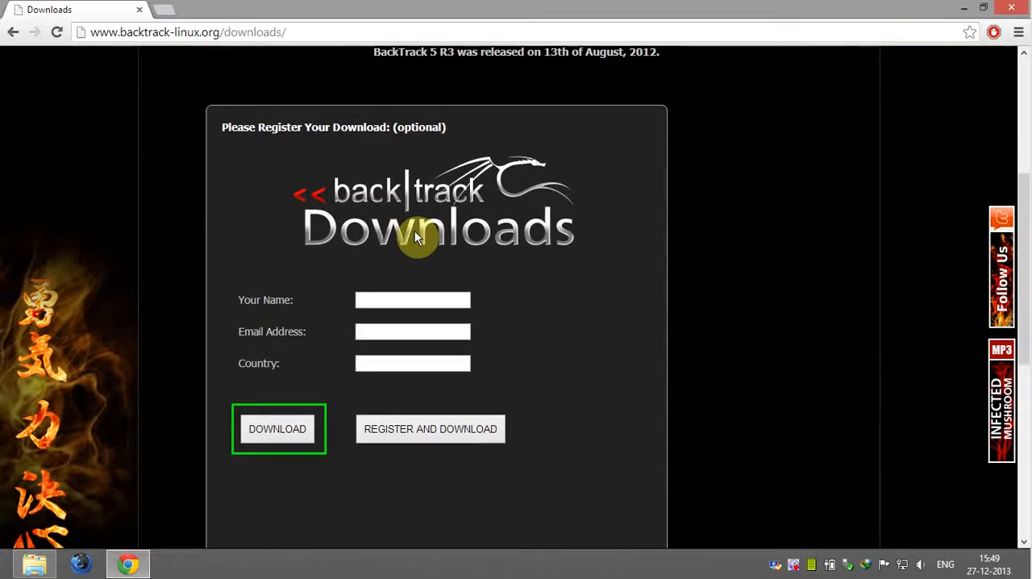
click(270, 428)
click(339, 147)
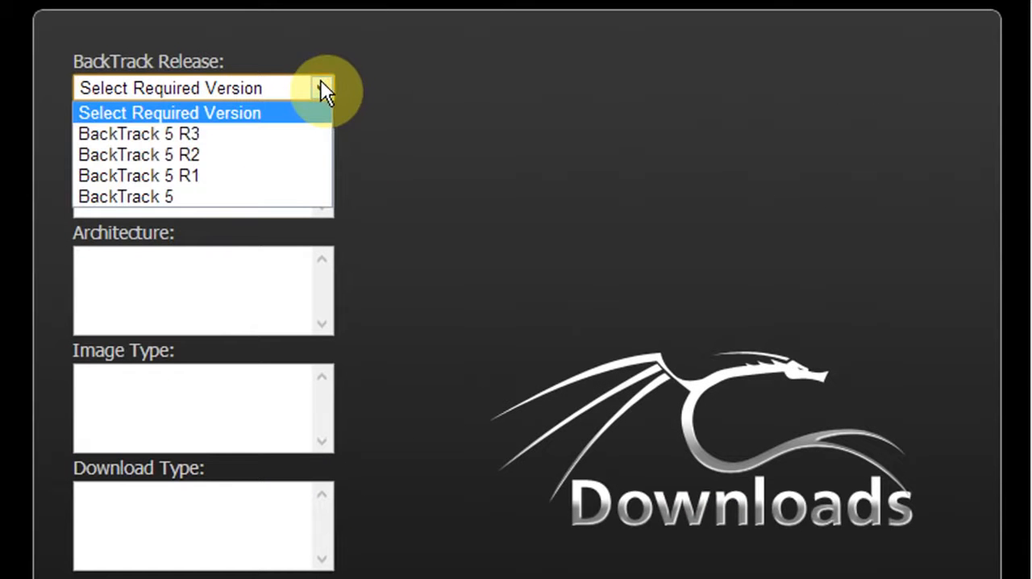
click(307, 132)
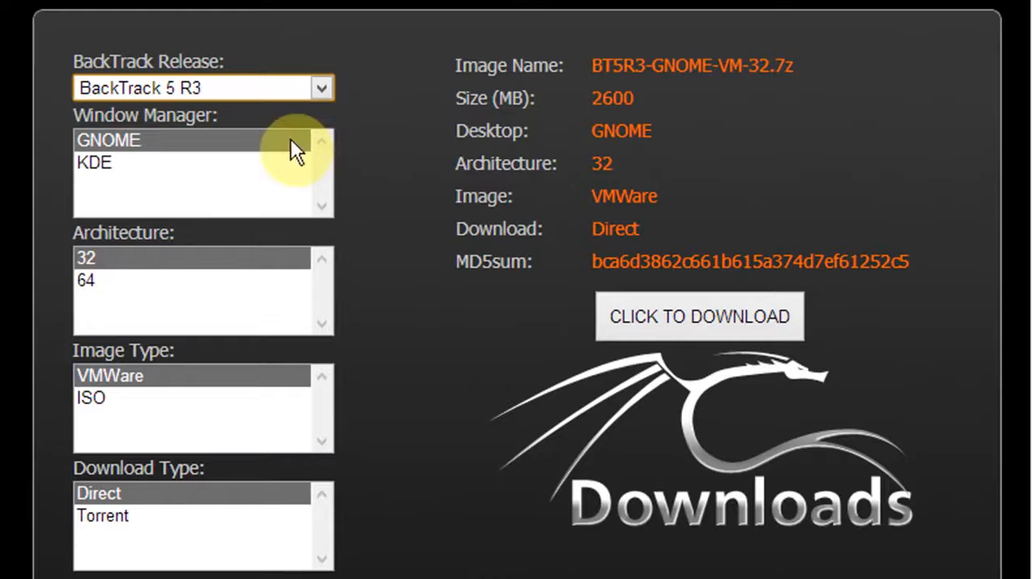
Step: Choose the 32-bit KDE version as an ISO image with direct download and request the file
click(290, 166)
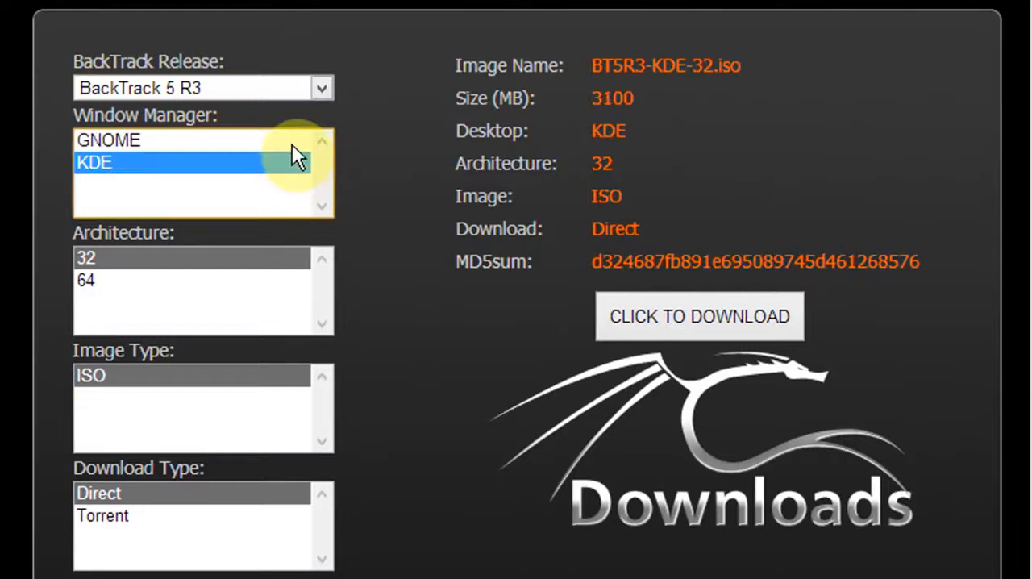
click(292, 146)
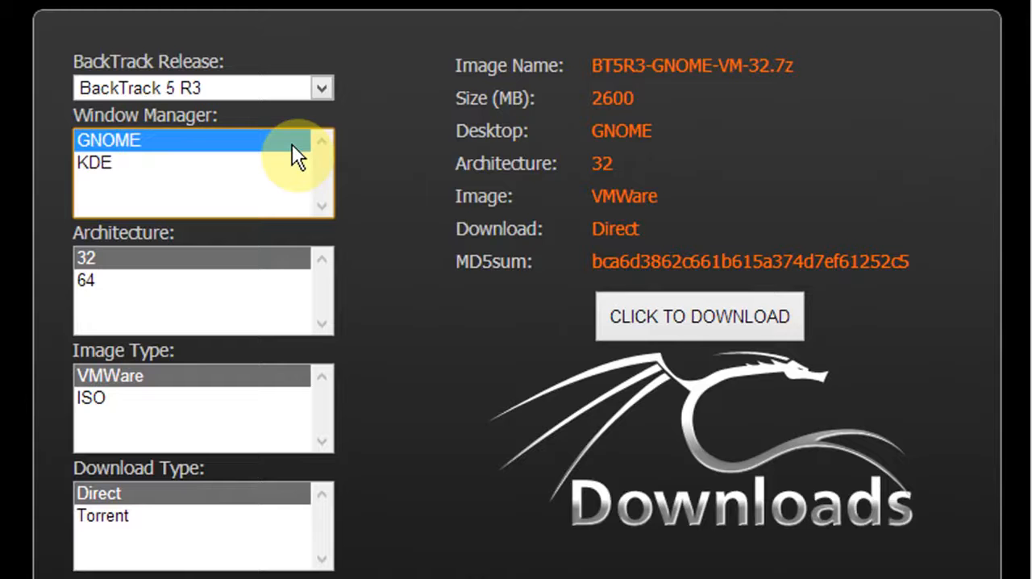
click(295, 171)
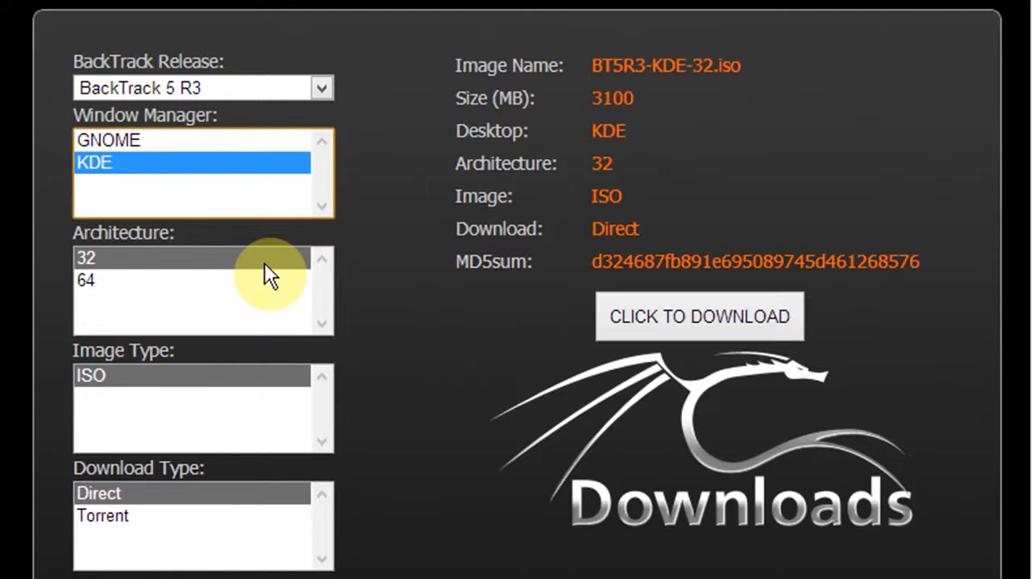
click(262, 380)
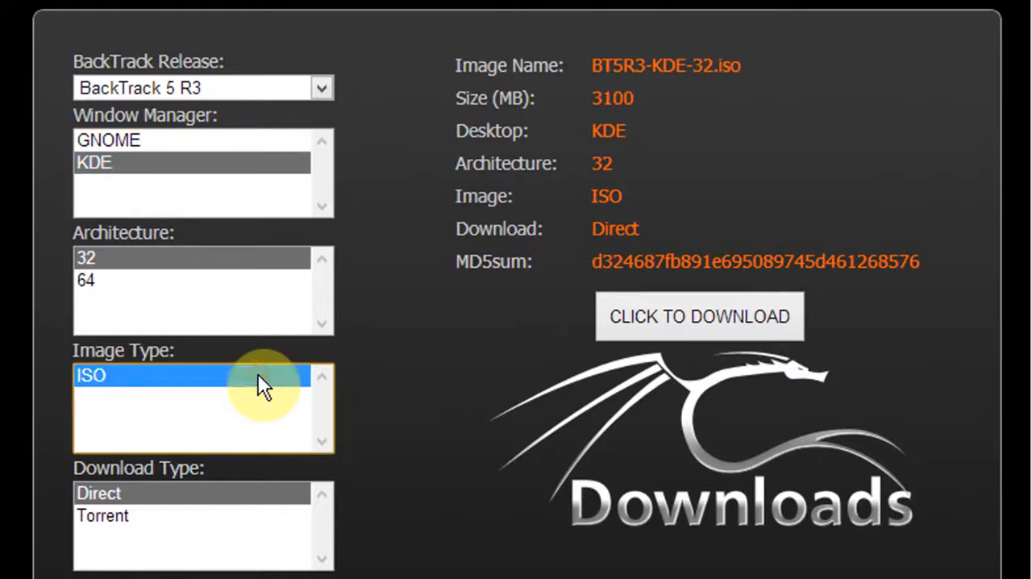
click(249, 505)
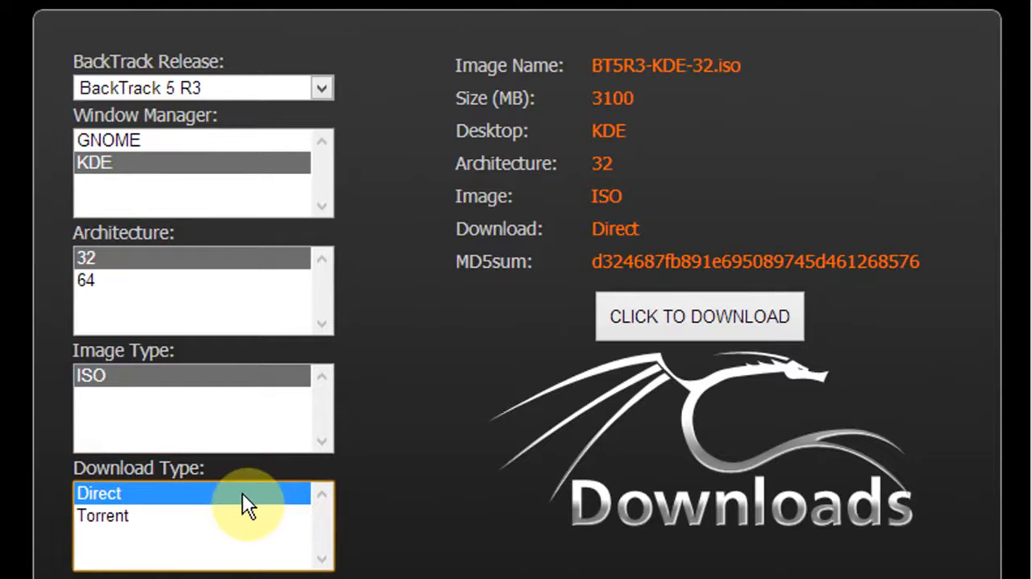
click(697, 334)
click(613, 405)
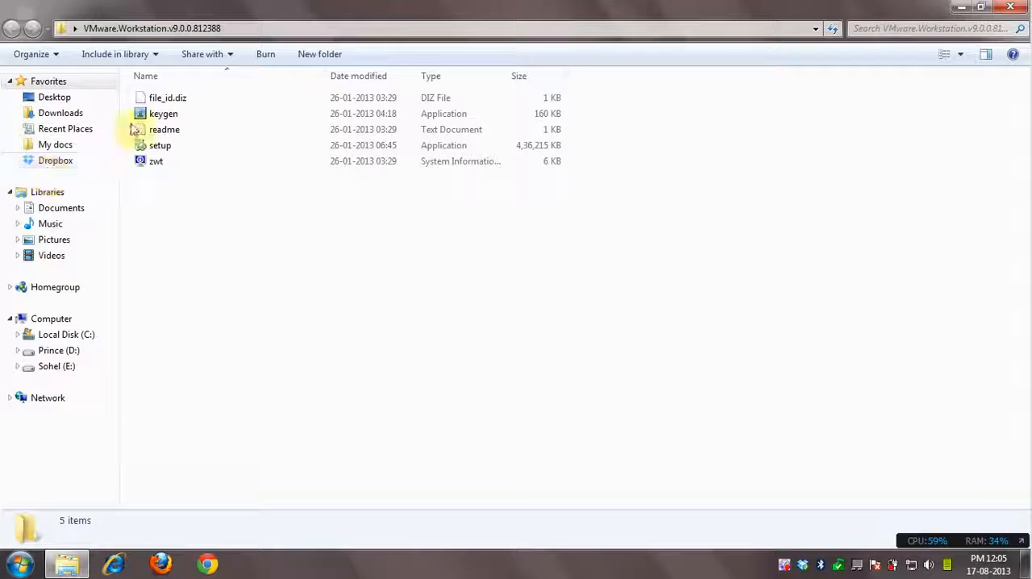
Step: Run the VMware Workstation setup file and go through the installation wizard up to the license key page
double_click(199, 145)
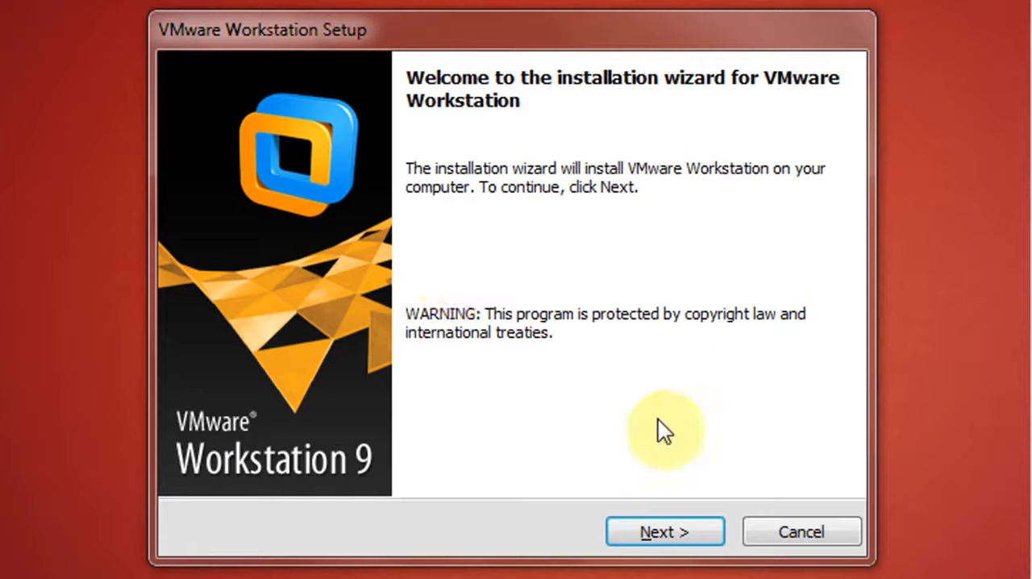
click(683, 533)
click(233, 232)
click(632, 534)
click(207, 189)
click(686, 535)
click(206, 189)
click(662, 532)
click(661, 533)
click(662, 533)
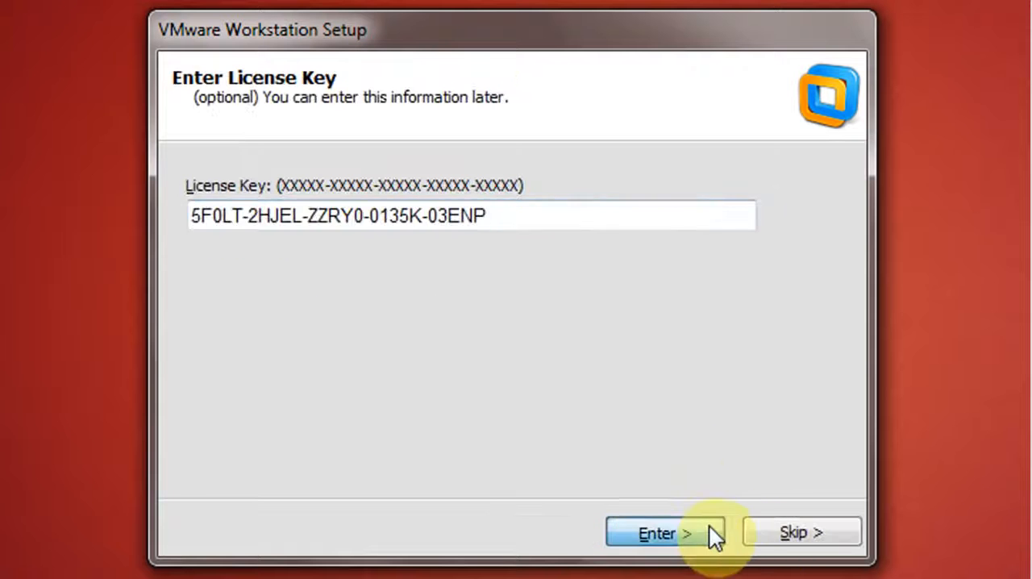
Step: Submit the license key page, finish the setup and accept the VMware end user license agreement
click(710, 533)
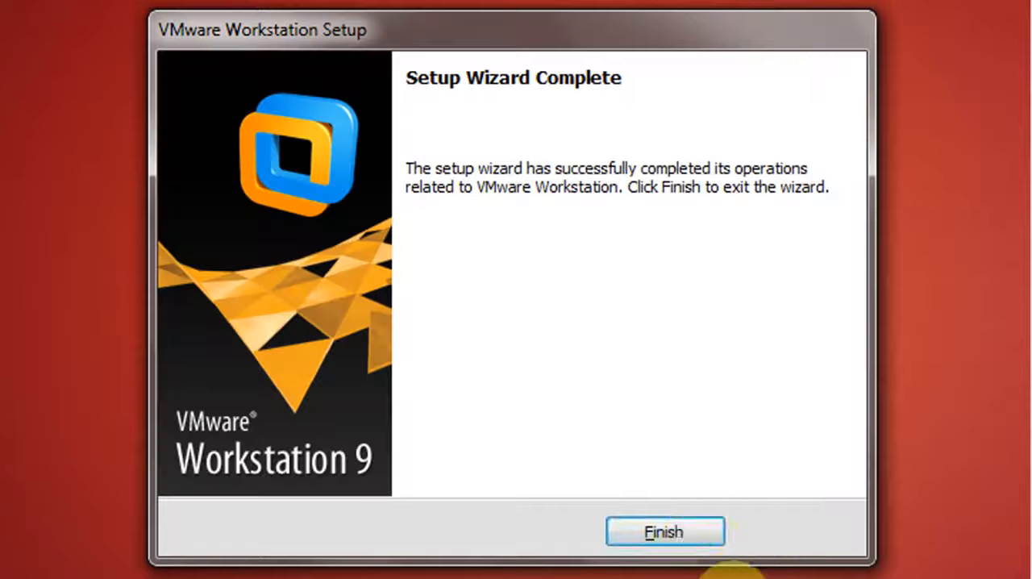
click(692, 531)
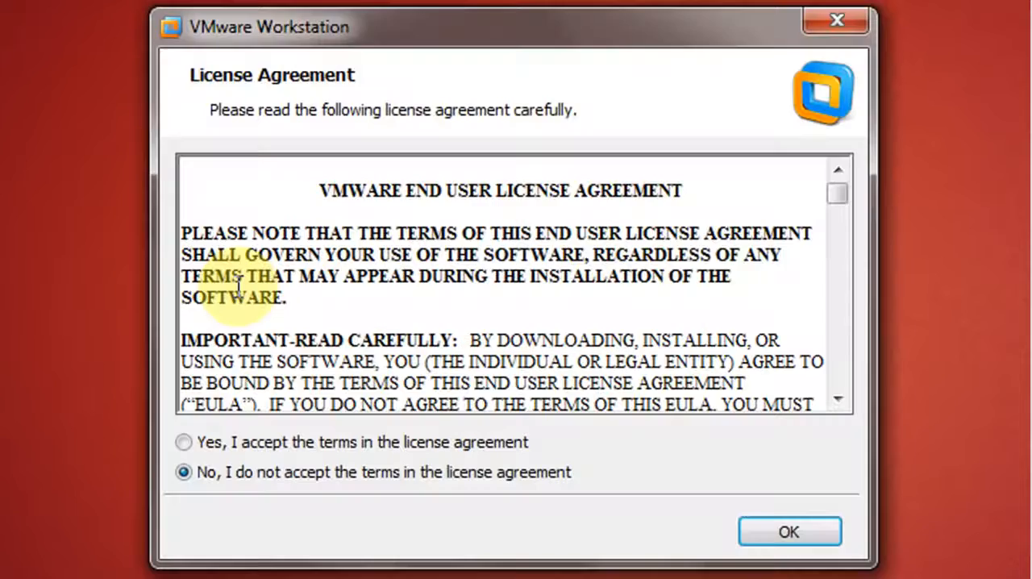
click(288, 445)
click(790, 533)
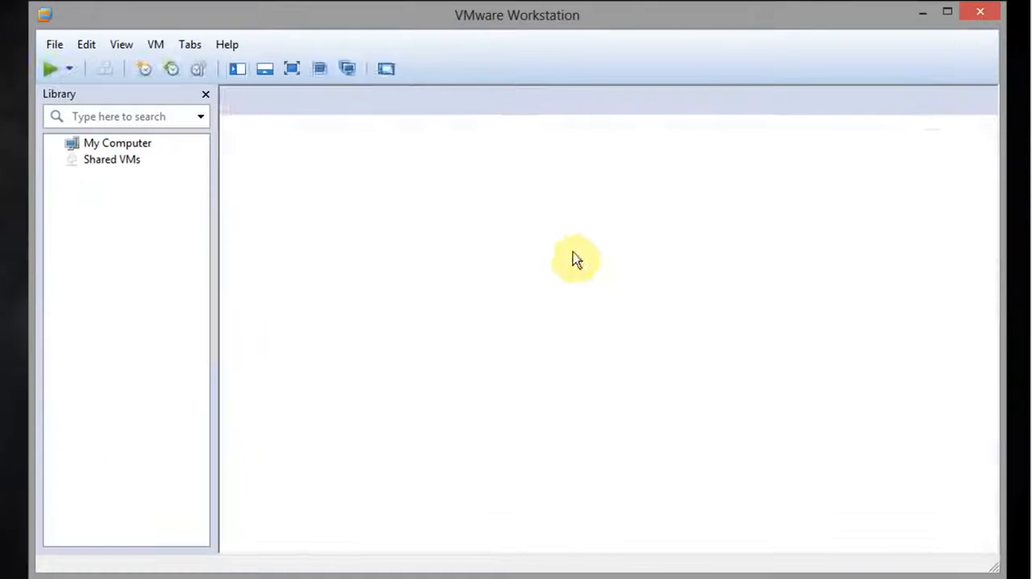
Step: Start a typical new virtual machine using F:\Softwears\BT5R3-KDE-32\BT5R3-KDE-32.iso as the installer disc image
click(479, 258)
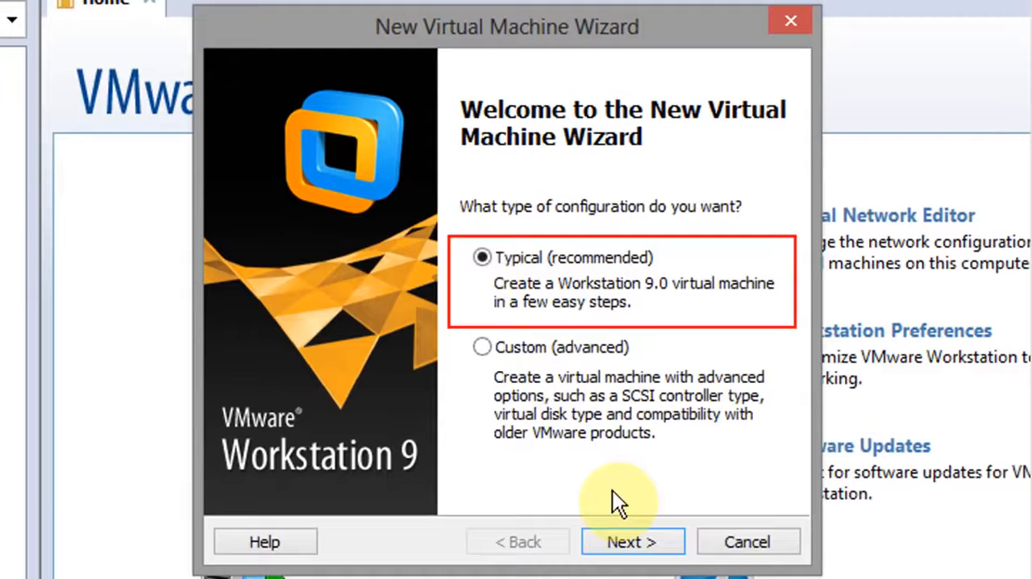
click(644, 541)
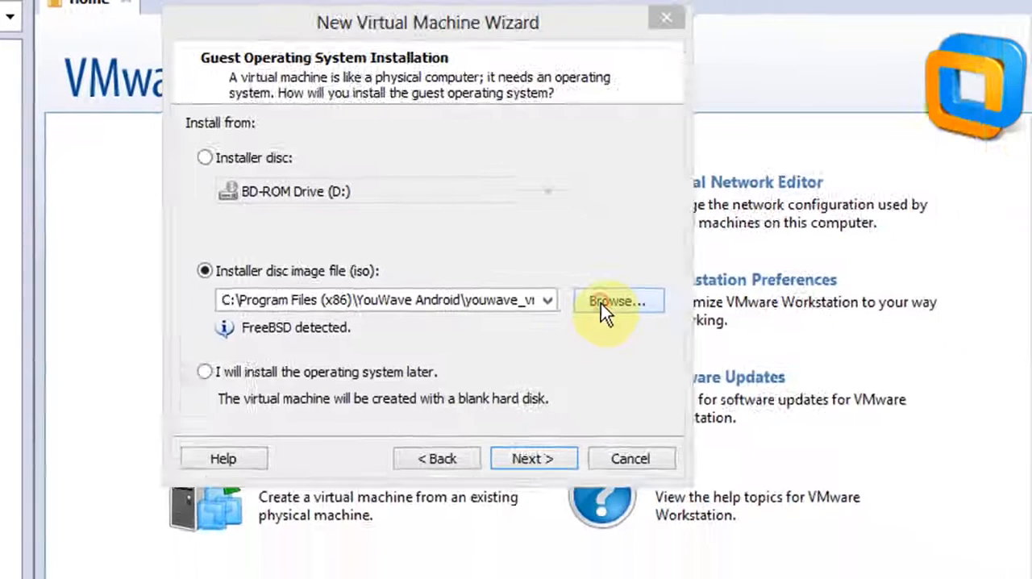
click(601, 303)
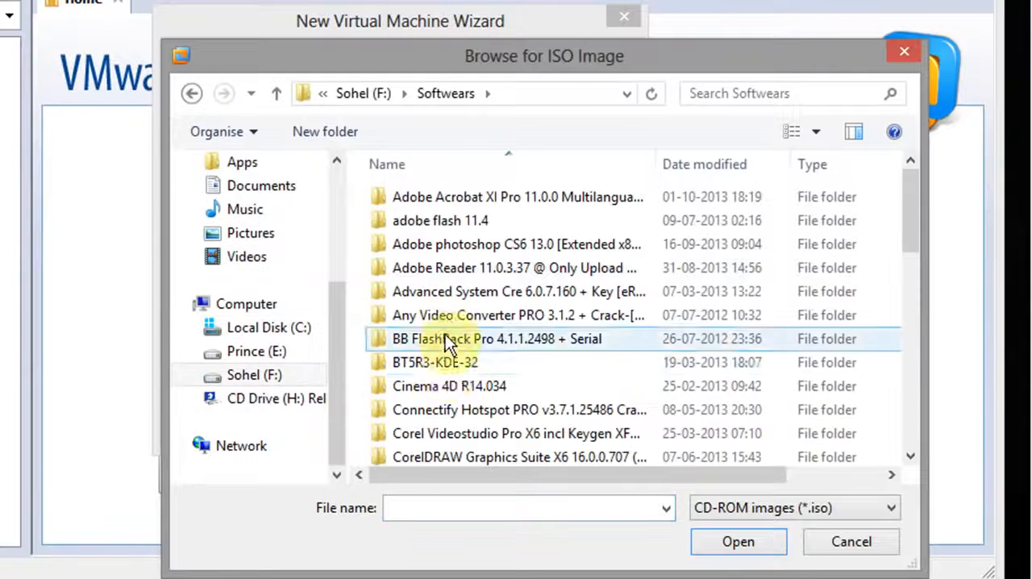
double_click(443, 361)
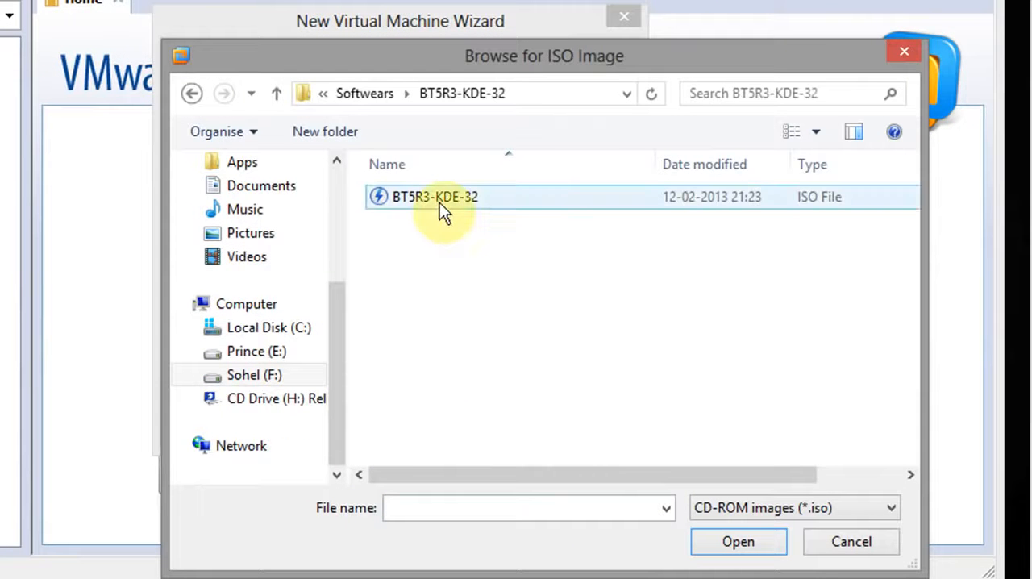
click(439, 202)
click(743, 547)
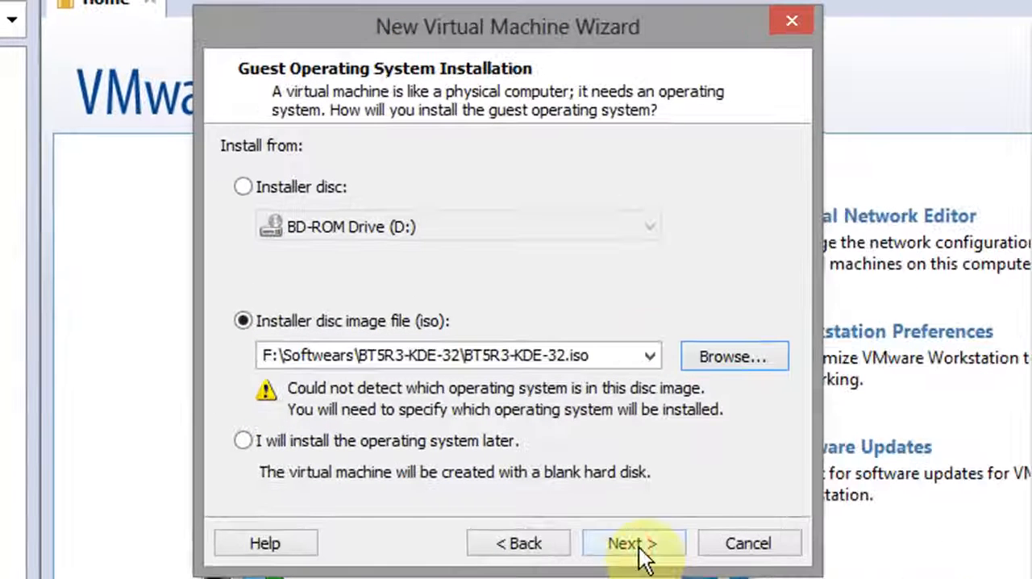
click(638, 546)
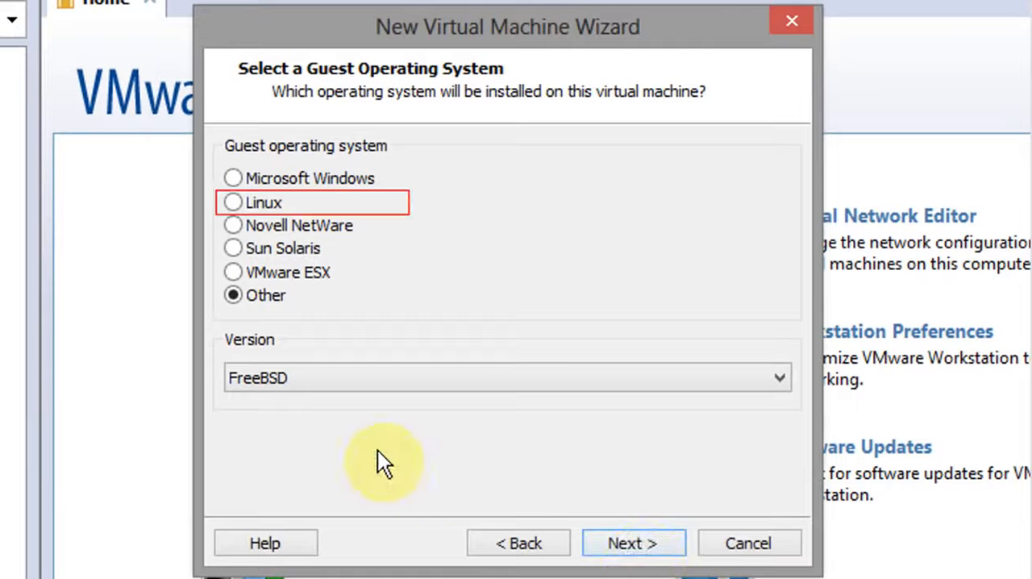
Step: Set the guest operating system to Linux with Ubuntu as the version
click(234, 202)
click(500, 372)
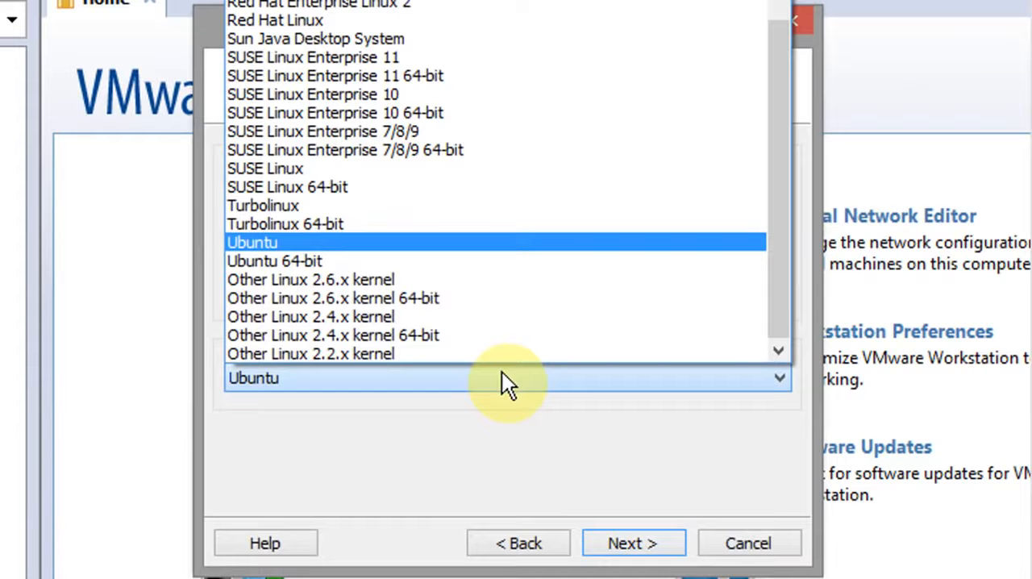
click(513, 244)
click(633, 550)
Step: Name the virtual machine "Backtrack 5 R3- 32bits" and keep the 20 GB disk split into multiple files
key(BackSpace)
text(Backtrack 5 R3- 32bits)
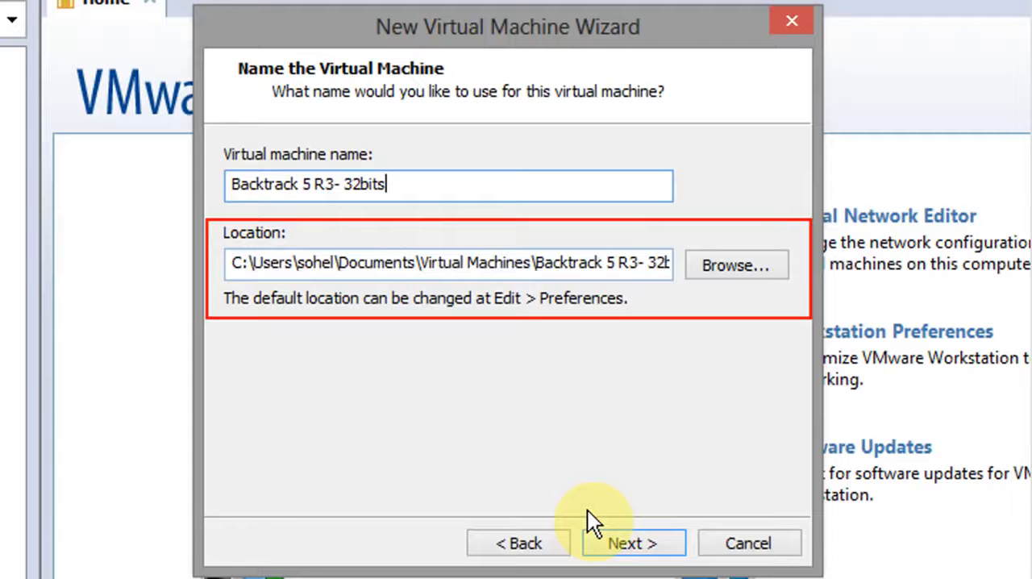
click(614, 546)
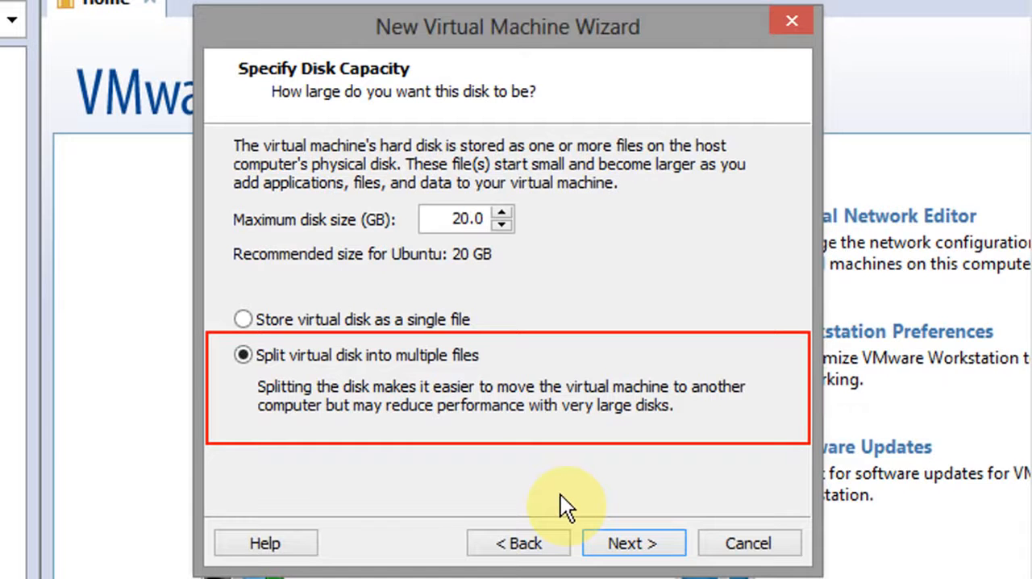
click(637, 545)
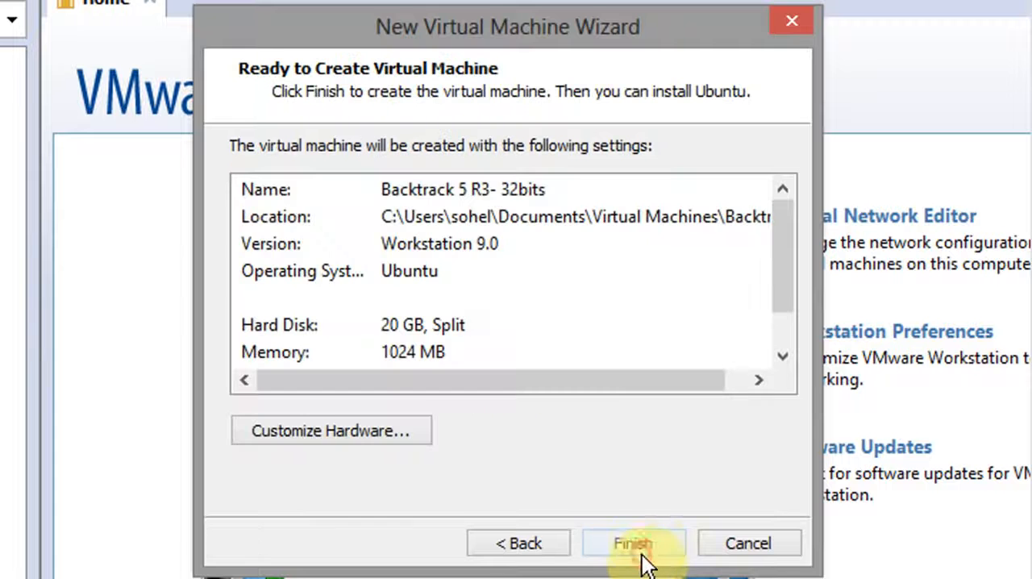
Step: Review the virtual machine's summary and processor settings, and create the machine with its hardware unchanged
drag(787, 260, 791, 324)
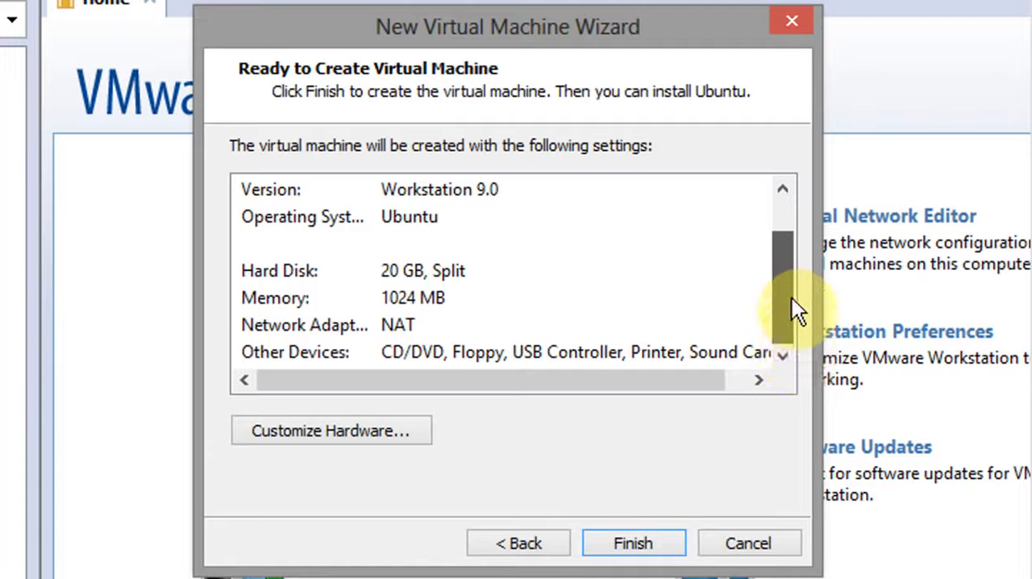
click(342, 437)
click(288, 104)
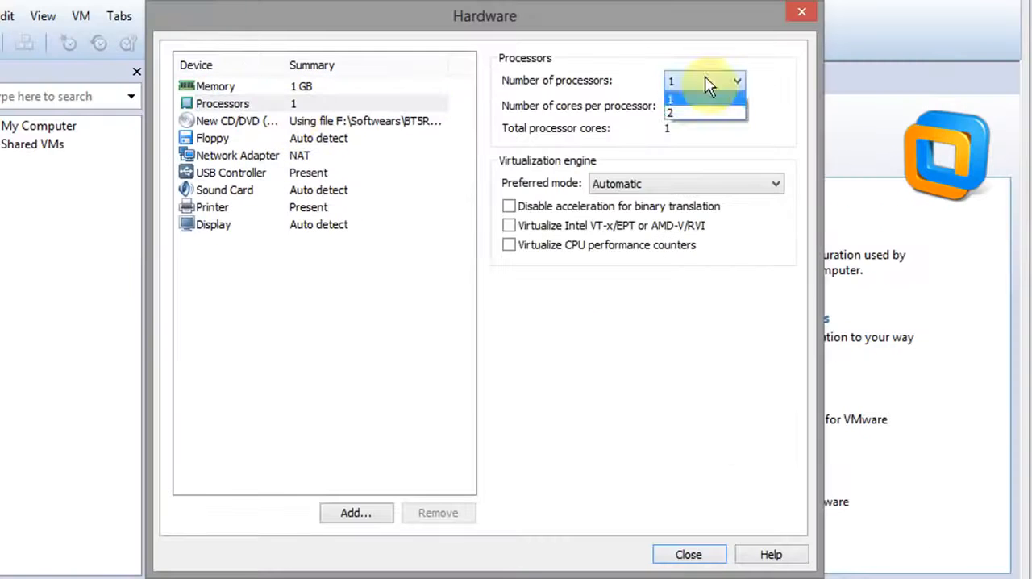
click(712, 555)
click(645, 543)
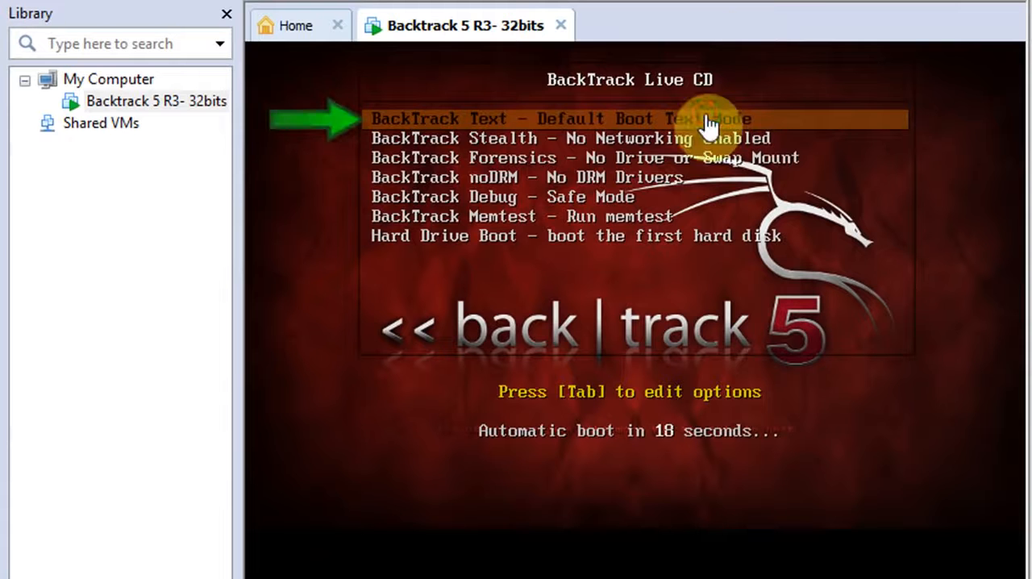
Step: Boot the BackTrack Live CD in Default Boot Text Mode inside the virtual machine
click(708, 118)
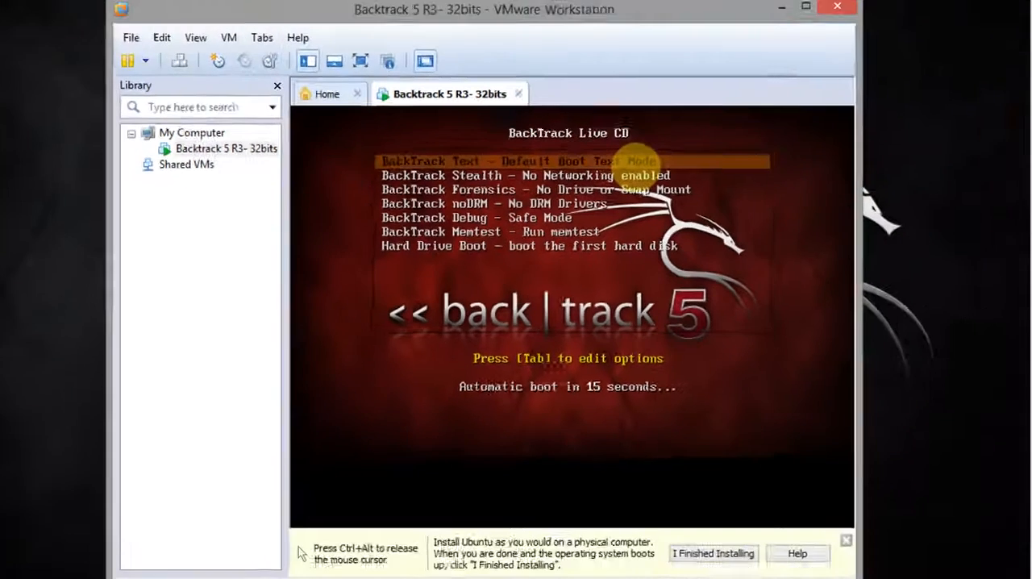
key(Return)
drag(602, 50, 585, 11)
click(1022, 504)
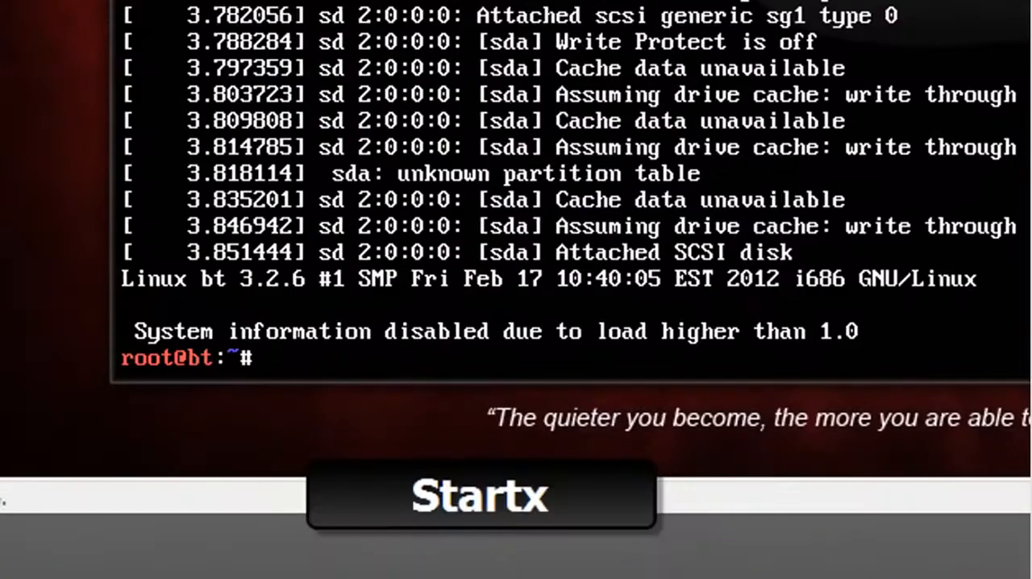
Step: Run startx at the root prompt to launch the BackTrack graphical desktop
text(sta)
text(rtx)
key(Return)
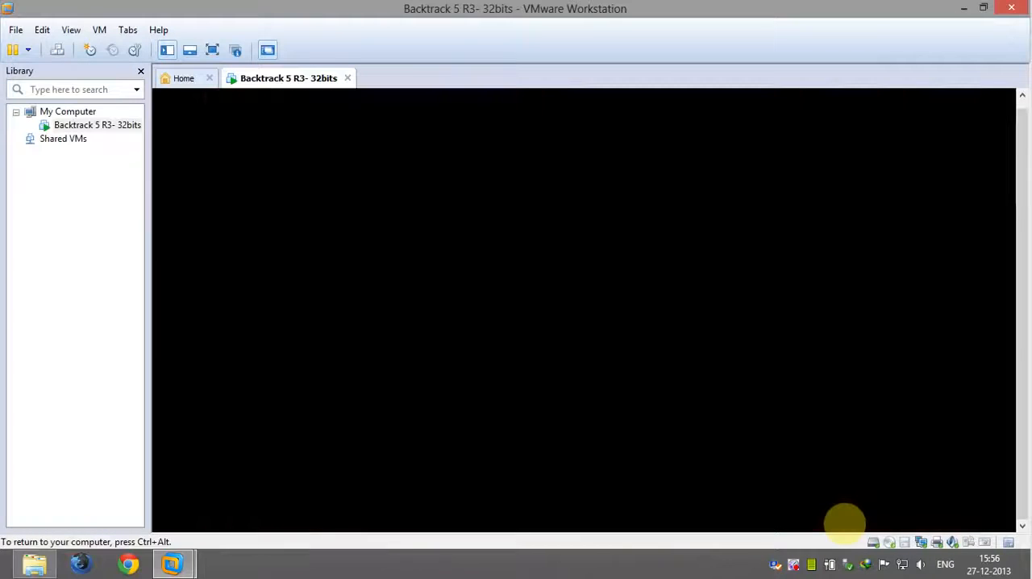
Step: Show the virtual machine in full screen and start the BackTrack installer with English as the language
click(213, 50)
click(88, 36)
right_click(229, 84)
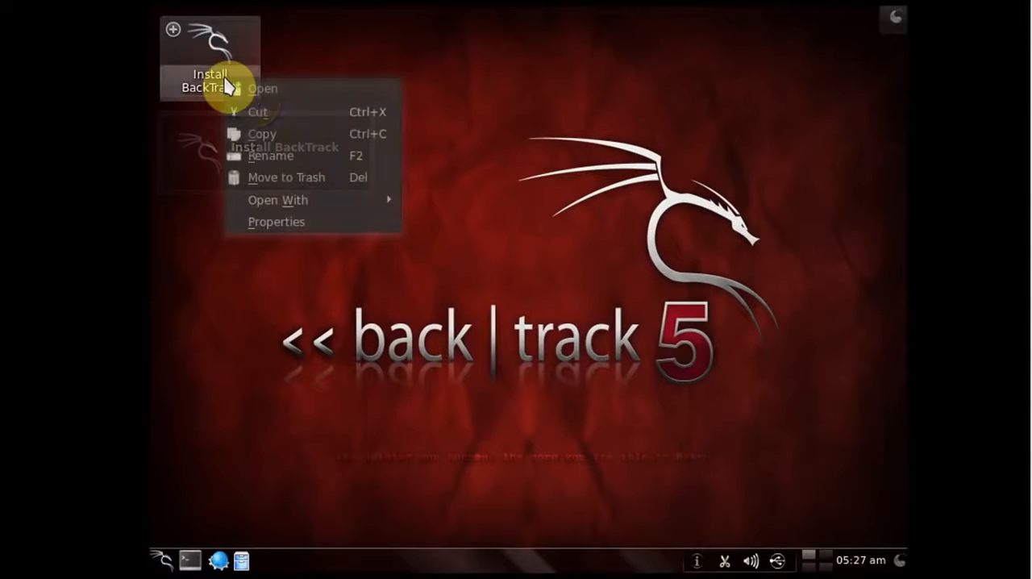
click(248, 88)
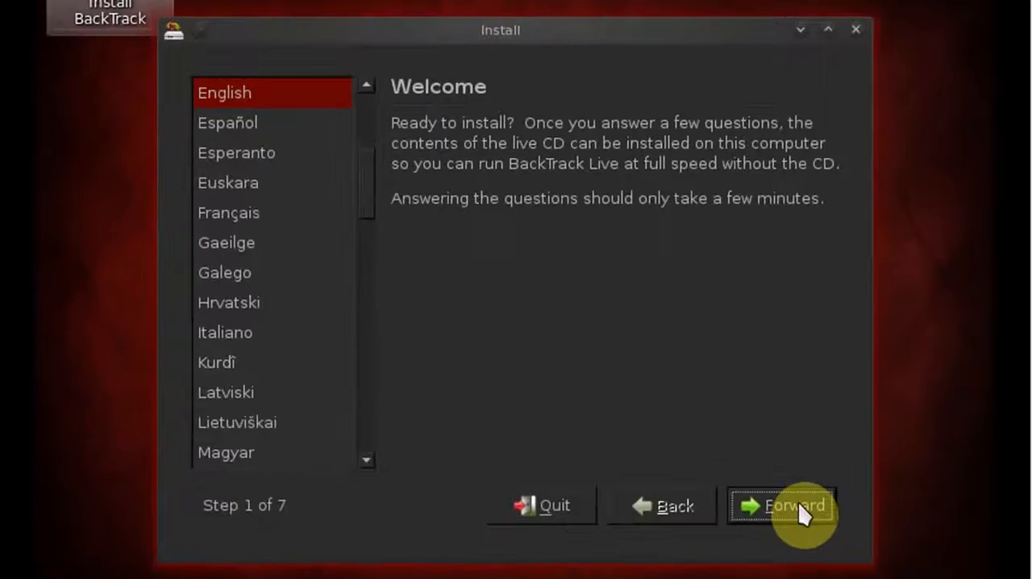
click(801, 509)
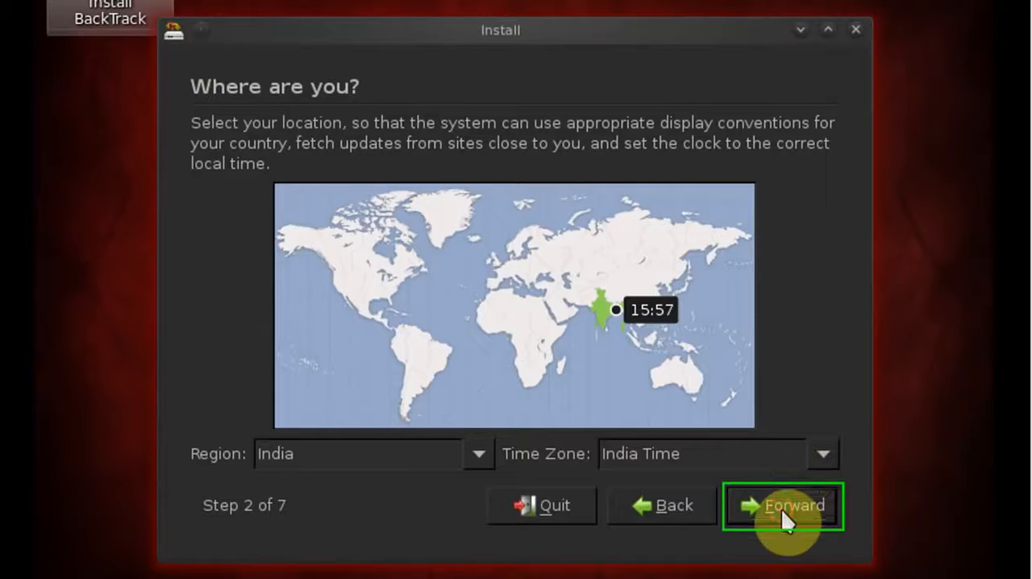
Step: Accept India with India Time as the installer's location and keep the suggested USA keyboard layout
click(781, 509)
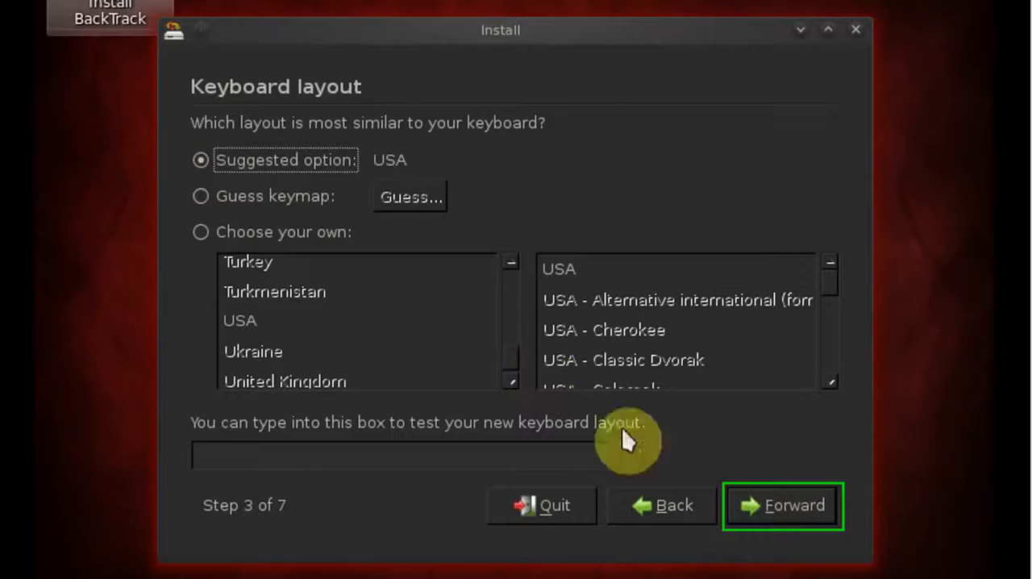
click(758, 520)
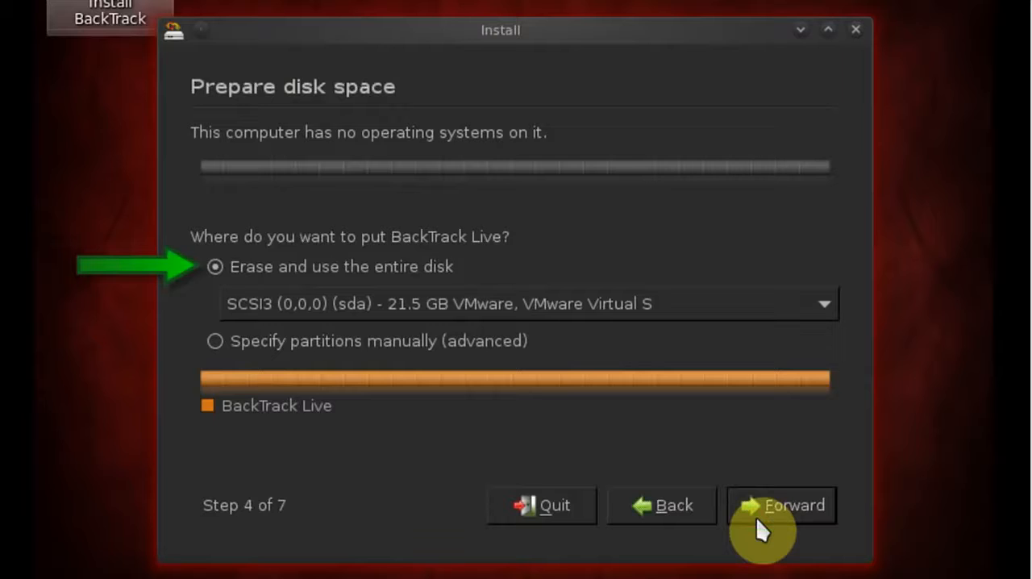
Step: Choose to erase and use the entire virtual disk for BackTrack Live, review the install summary and run the installation
click(215, 265)
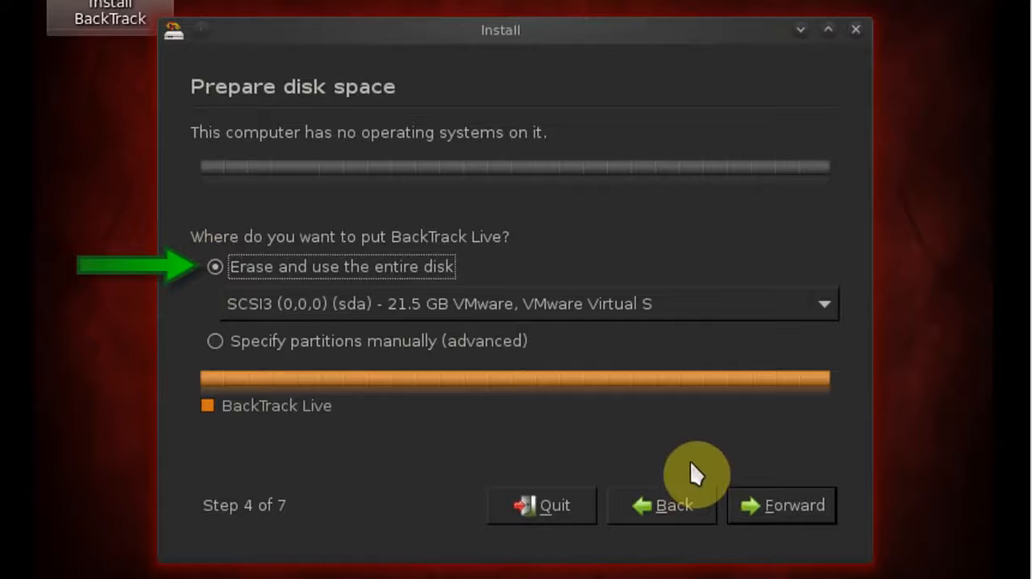
click(755, 505)
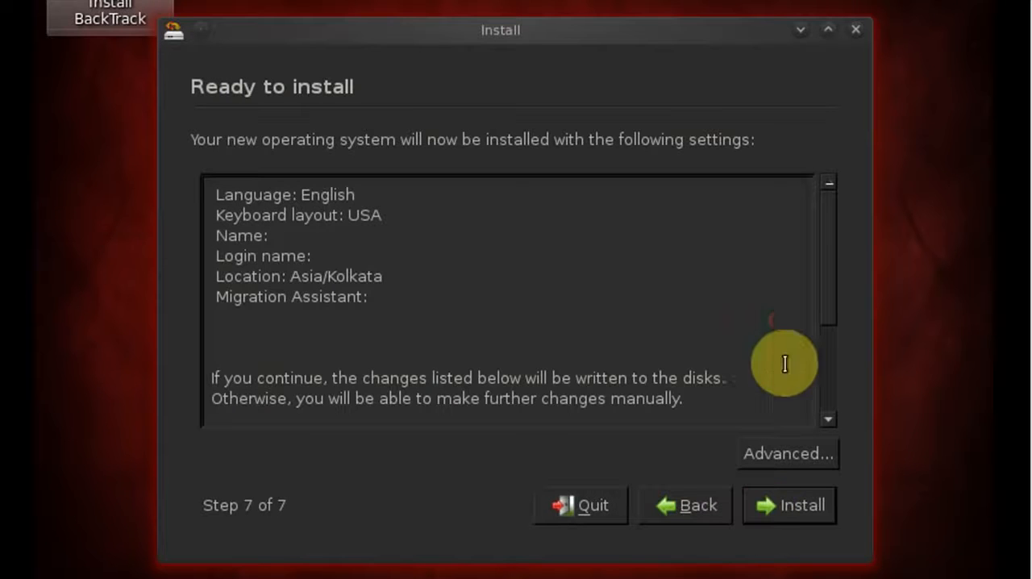
drag(824, 311, 825, 267)
click(771, 506)
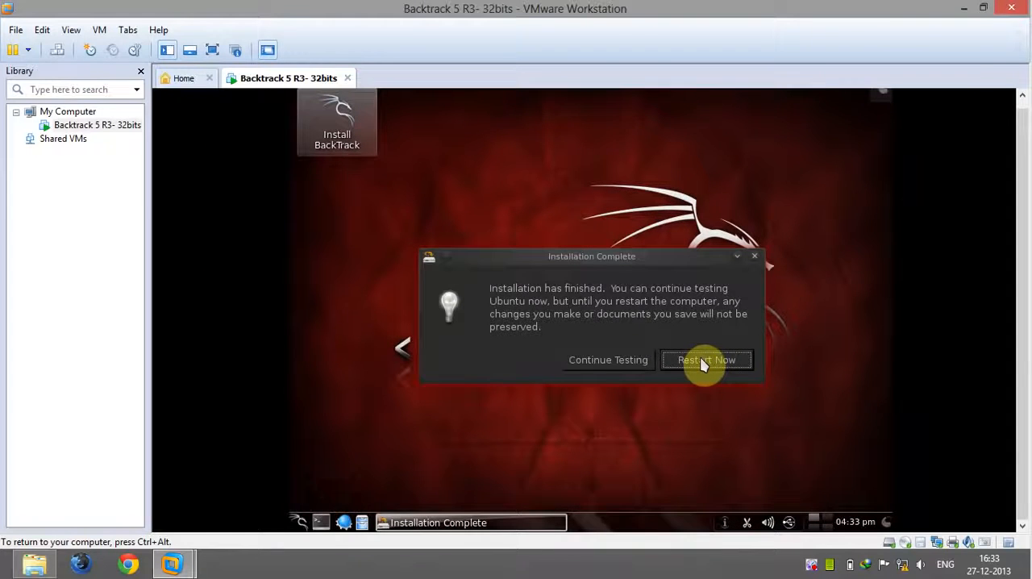
click(701, 361)
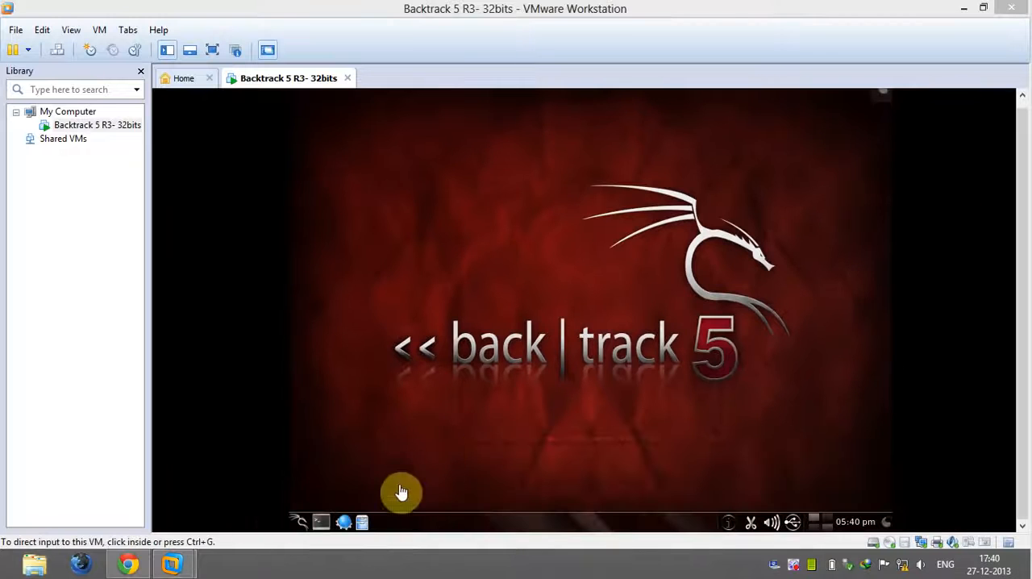
Step: Log out of the BackTrack graphical session to return to the root prompt
click(365, 456)
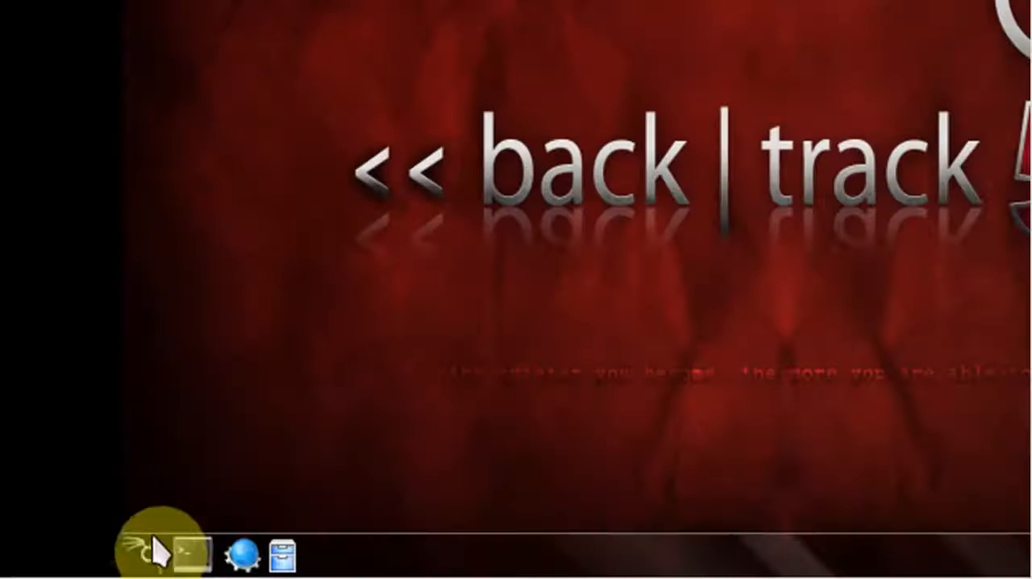
click(302, 519)
mouse_move(320, 512)
click(468, 407)
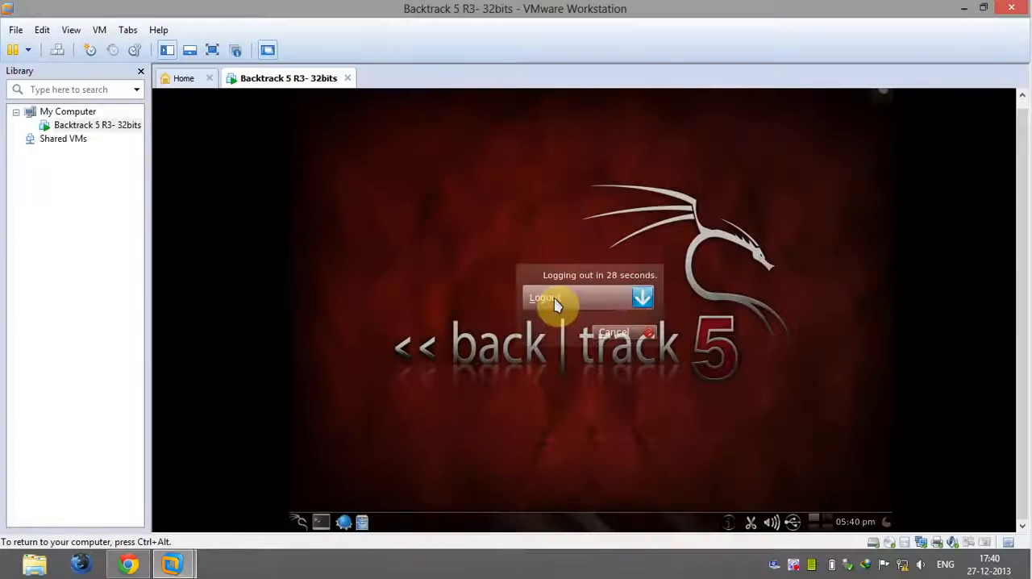
click(555, 300)
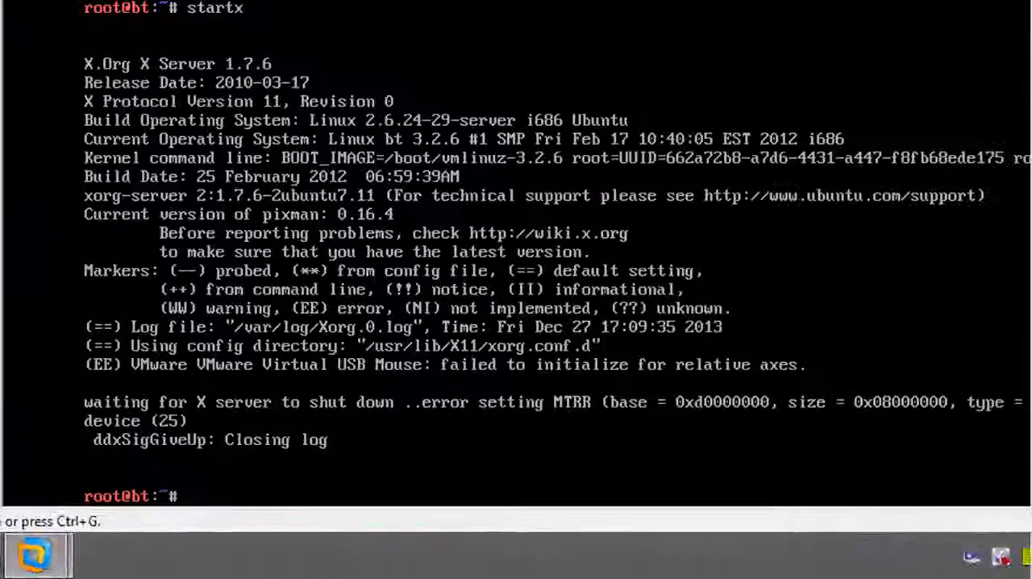
Step: Shut down the BackTrack system from the root prompt with shutdown -h 0
text(shutdown -h)
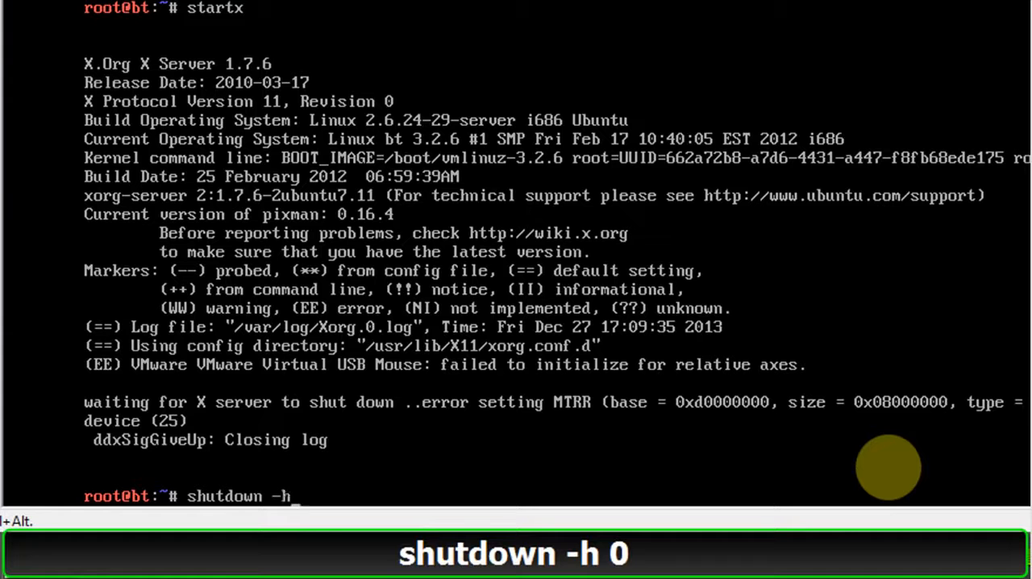
text( 0)
key(Return)
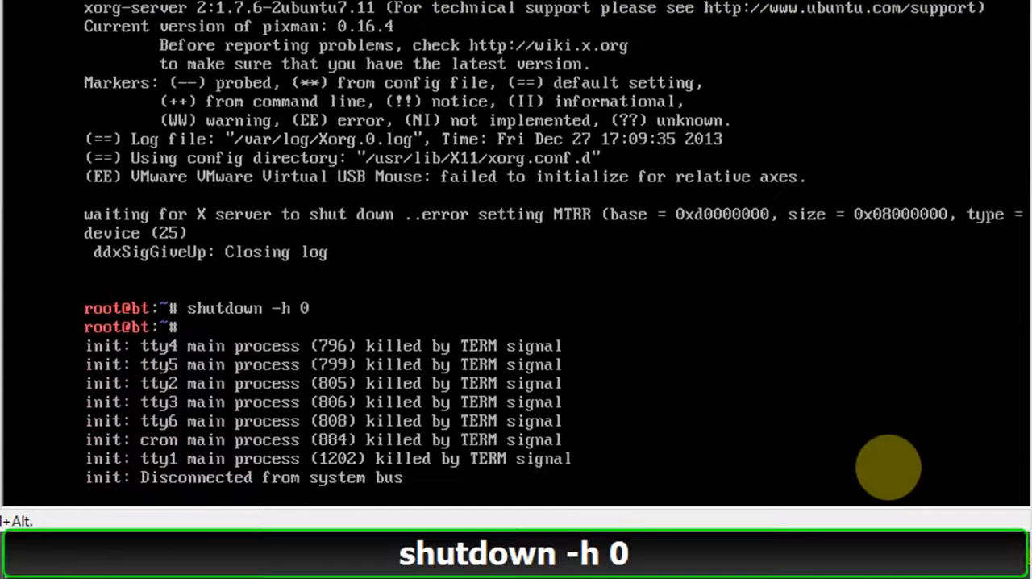